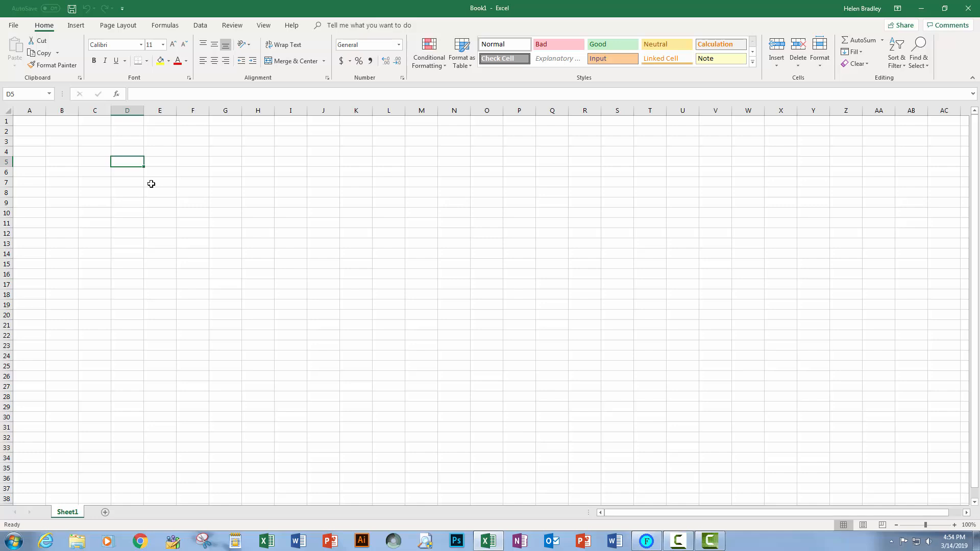
- Enter Jan in cell D5 and fill the month series down to D23 and across to O5
text(Jan)
key(Return)
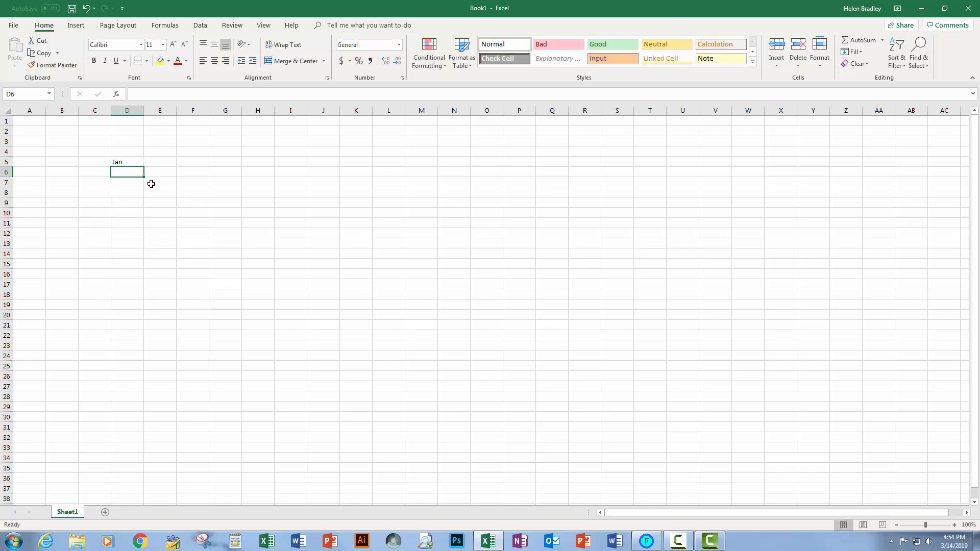
click(133, 164)
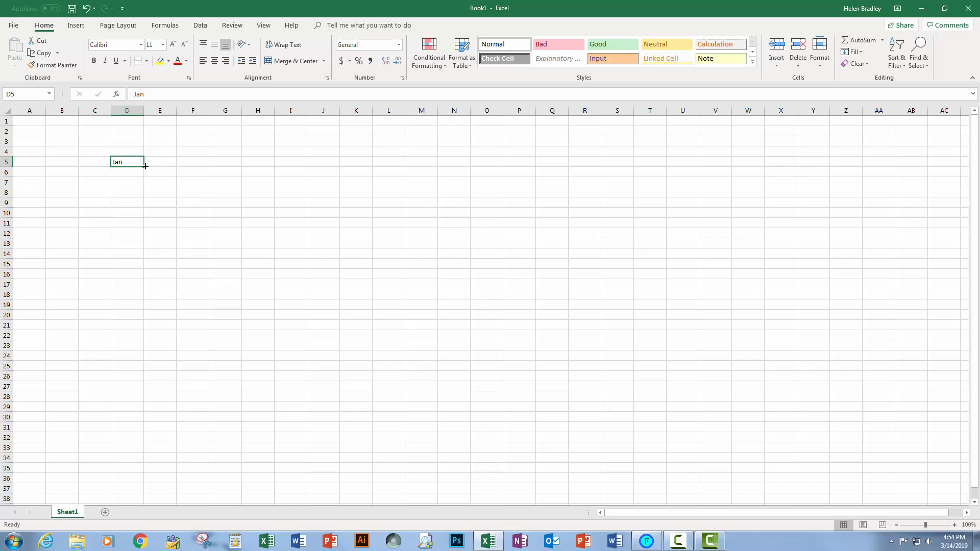
drag(145, 167, 145, 349)
click(149, 334)
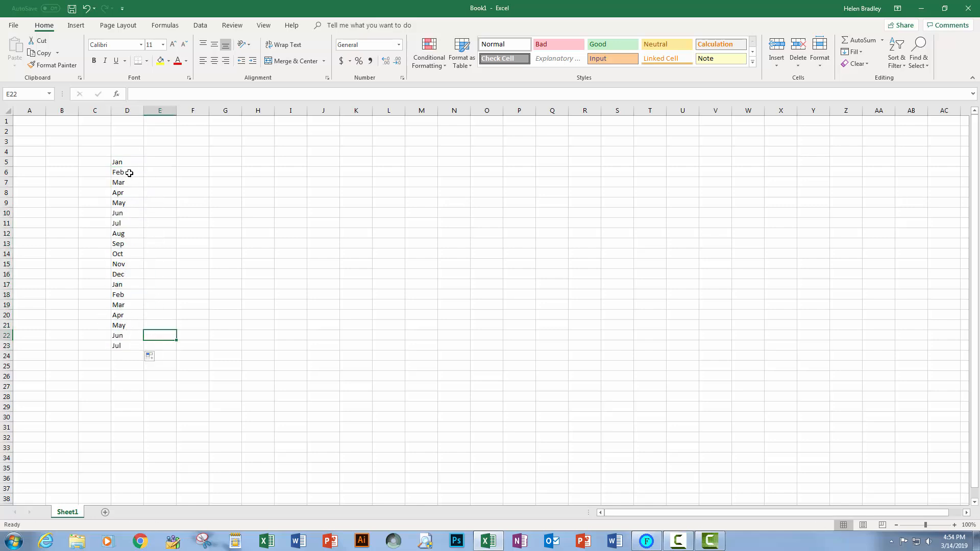
click(121, 160)
drag(144, 166, 503, 163)
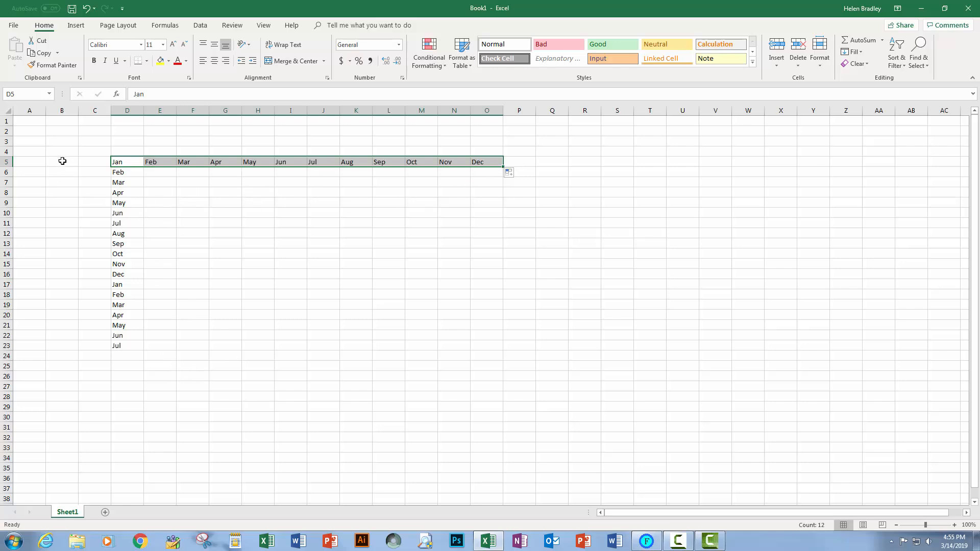
- Clear the contents of the range B4:Q27 containing the month series
mouse_move(62, 151)
mouse_down()
mouse_move(177, 219)
mouse_move(542, 396)
mouse_move(569, 388)
mouse_up()
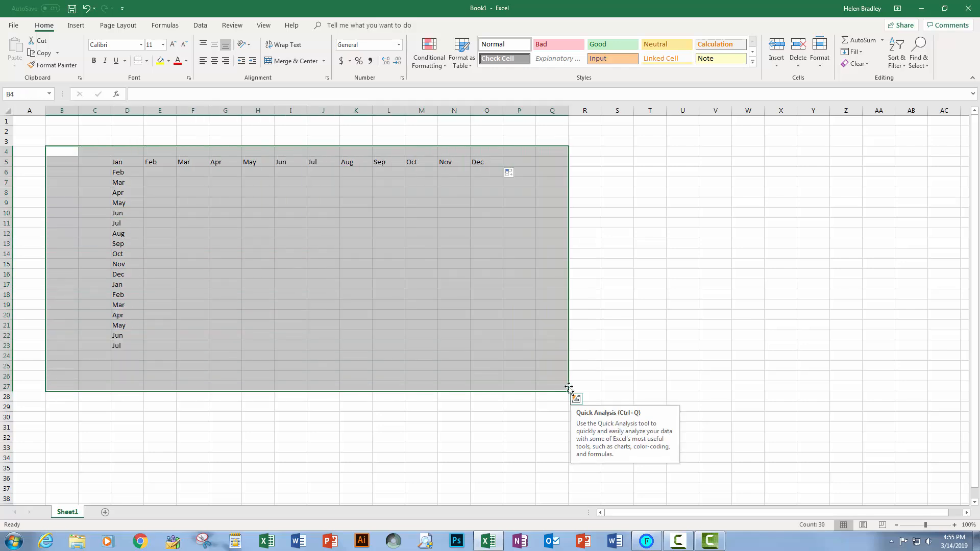
key(Delete)
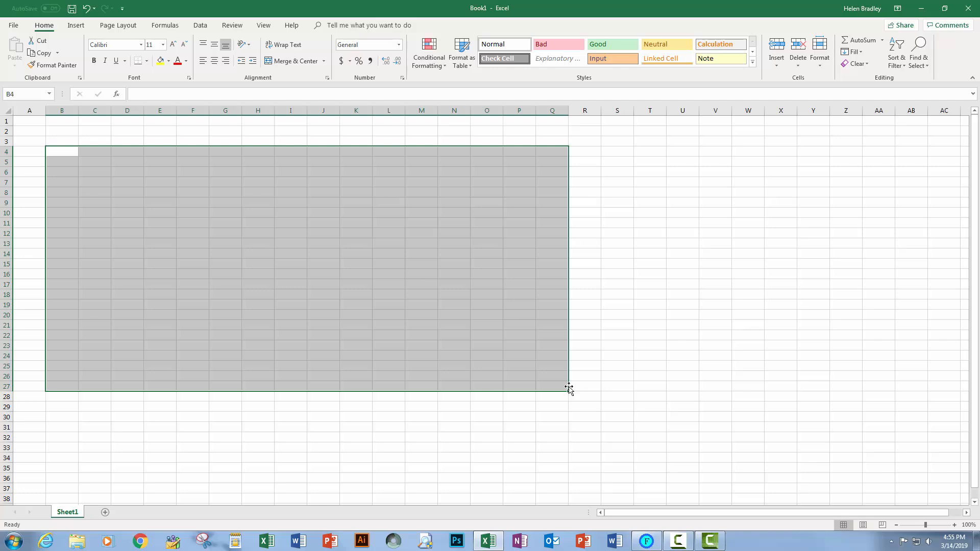
click(90, 149)
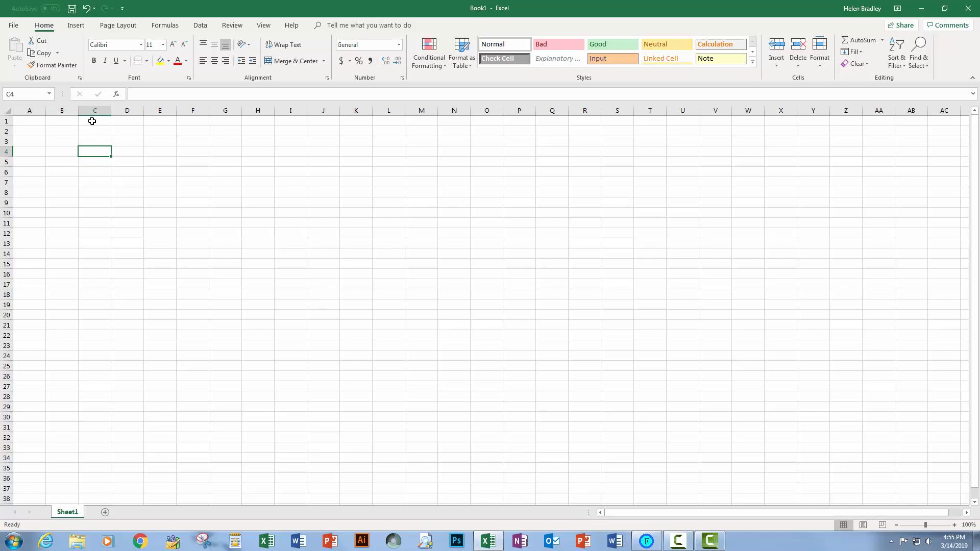
- Open the custom lists editor from the advanced options and show the entries of the abbreviated months list
click(14, 25)
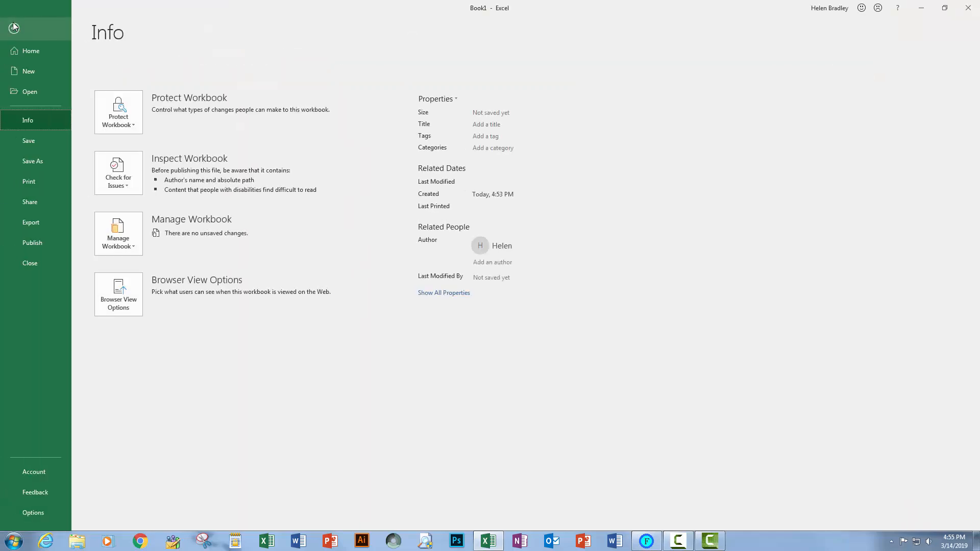
click(34, 512)
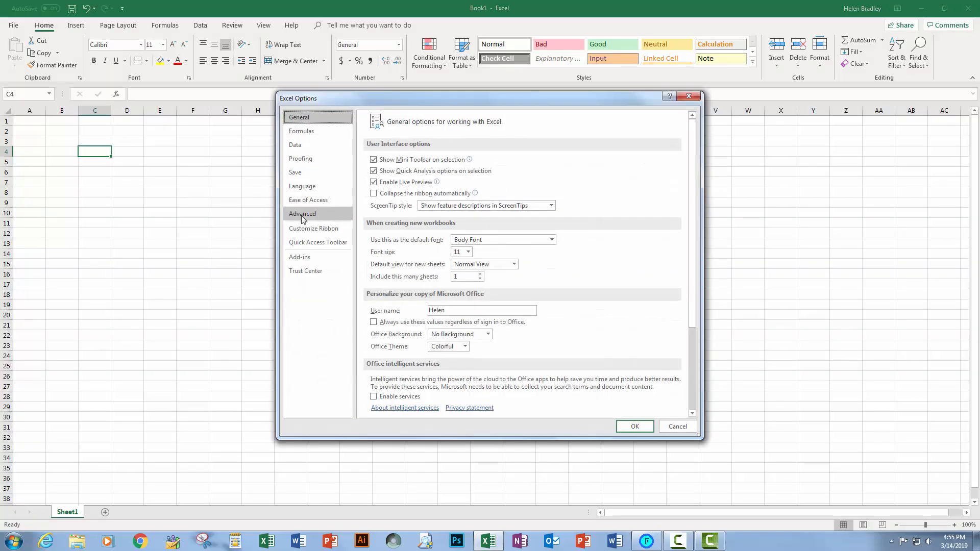
click(303, 215)
drag(693, 175, 695, 384)
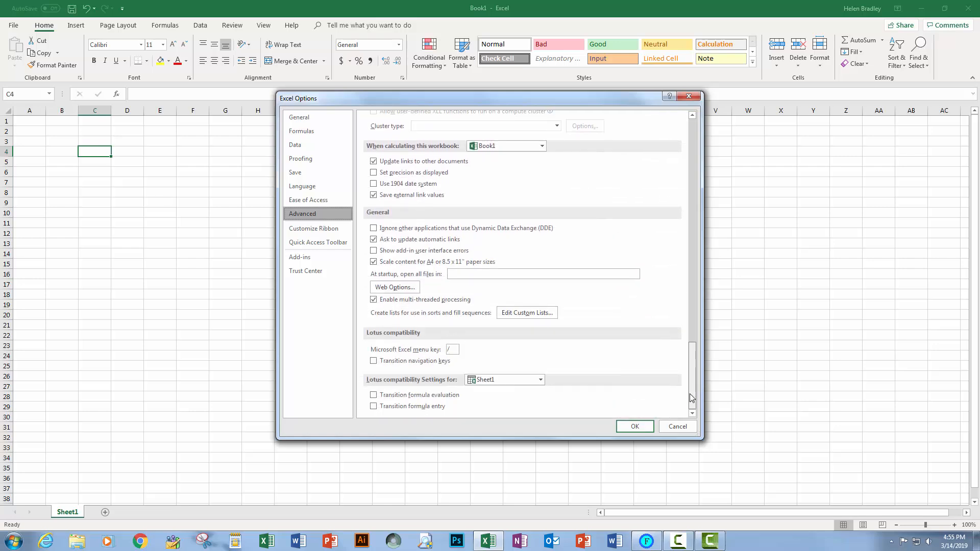
click(526, 313)
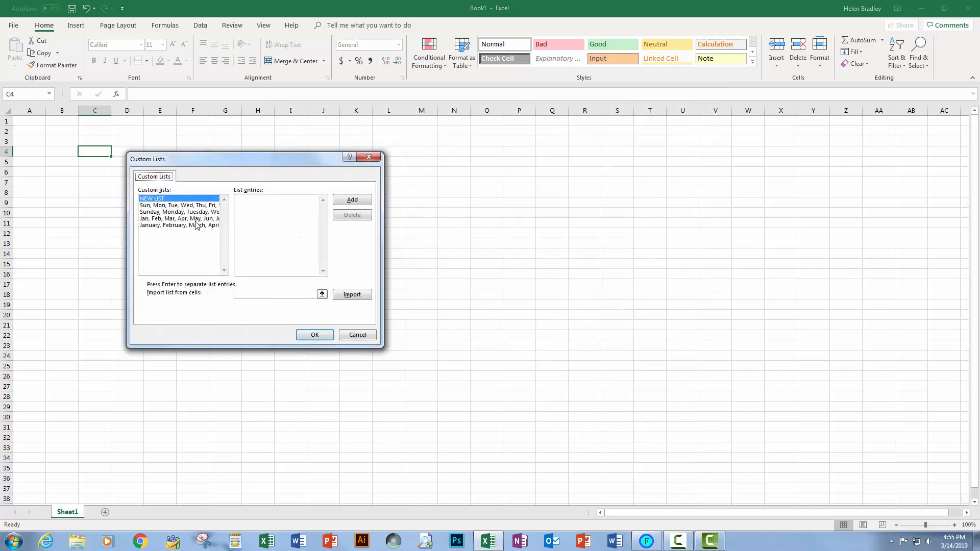
click(155, 219)
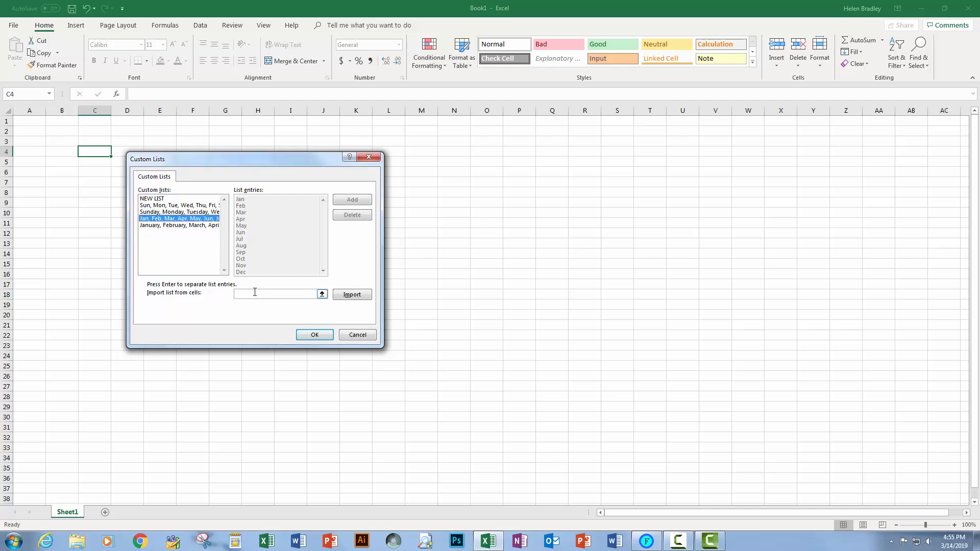
- Add a new custom list with the entries Vic, SA, WA, Qld, NSW, Tas, NT and ACT, and close the options
click(163, 198)
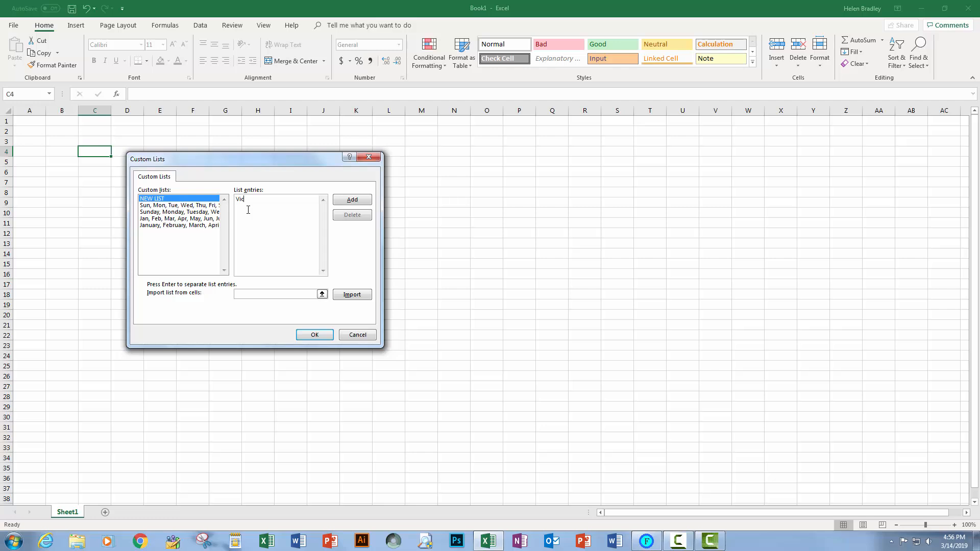
text(SA)
key(Return)
text(WA)
text(CT)
click(352, 202)
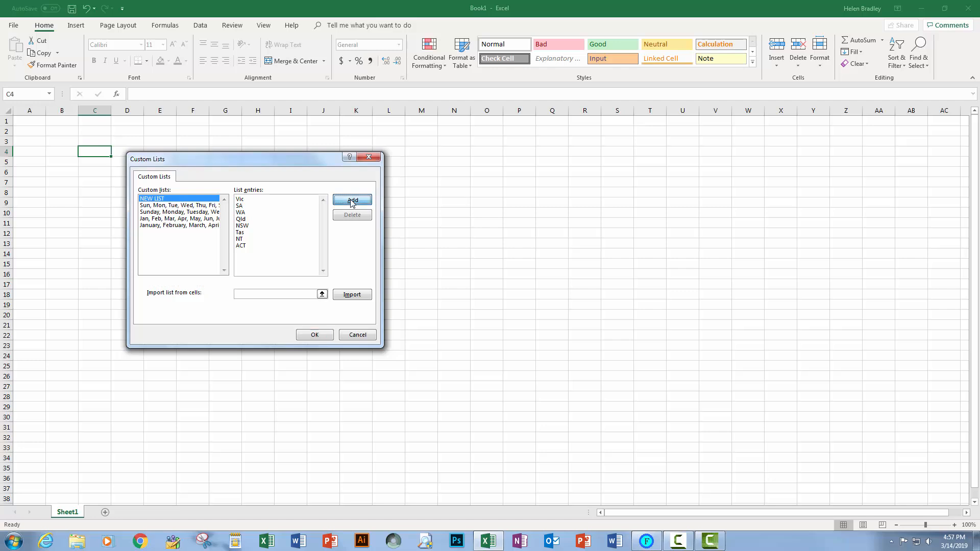
click(314, 335)
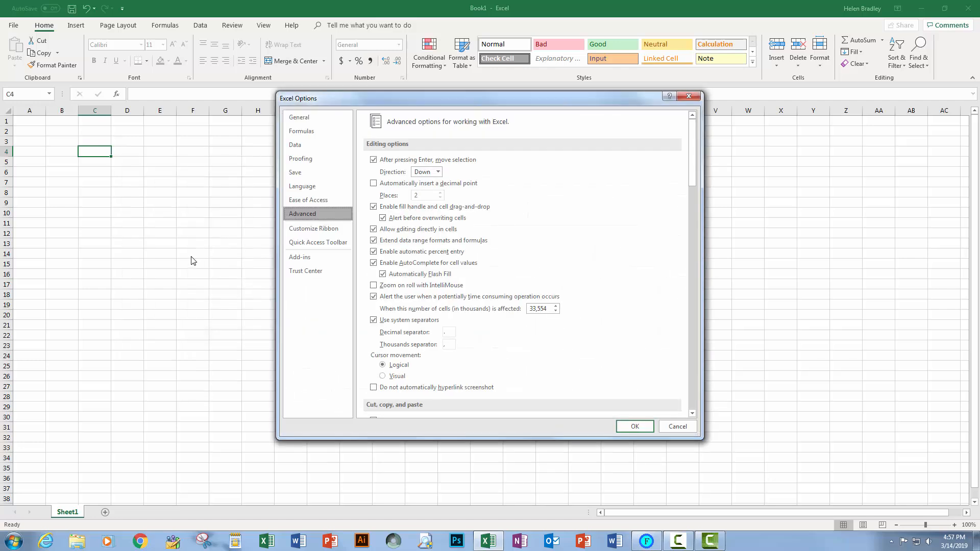
click(689, 99)
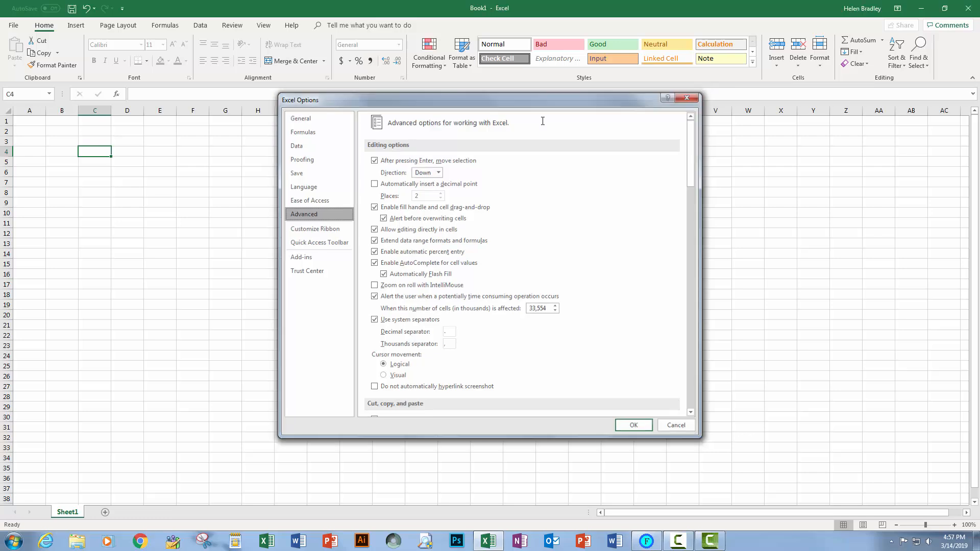
- Enter SA in cell C7 and fill the state series across to J7
click(98, 178)
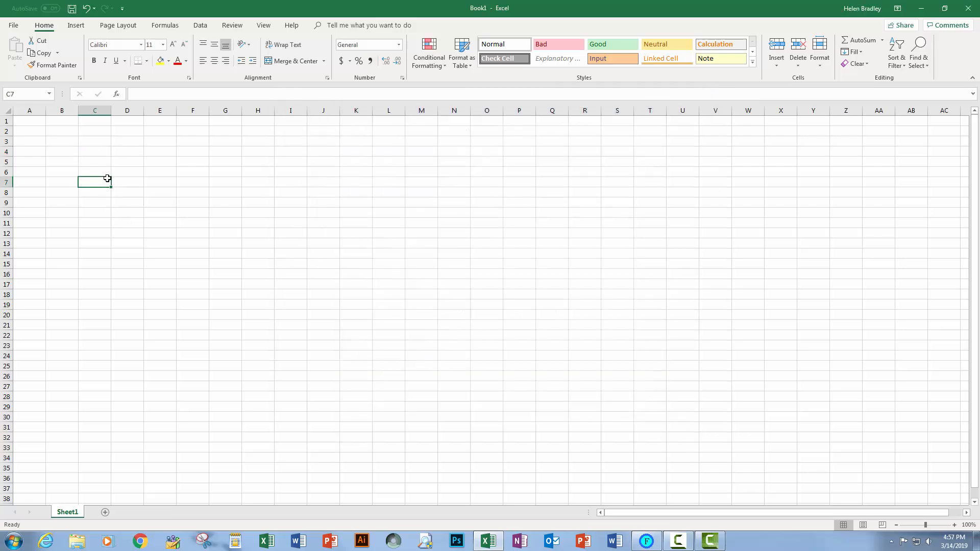
text(SA)
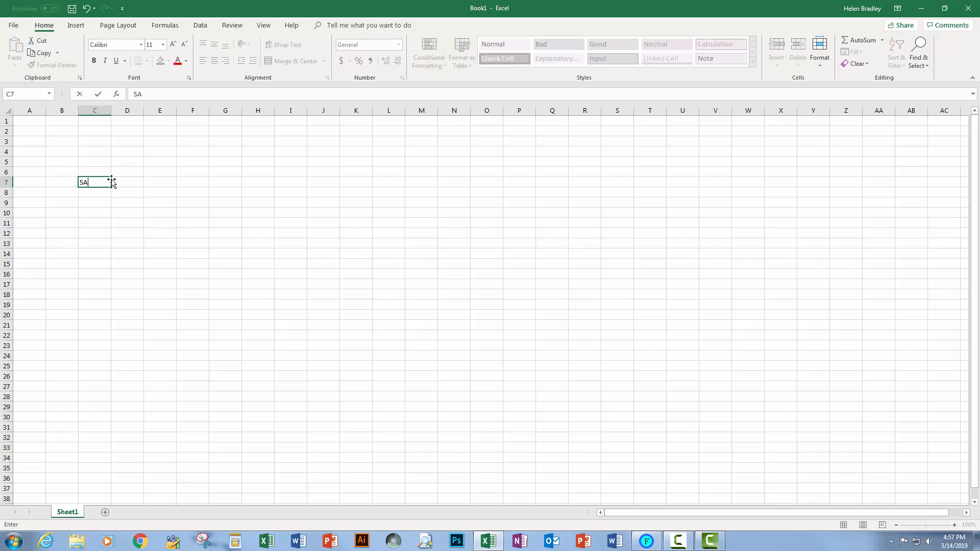
click(113, 204)
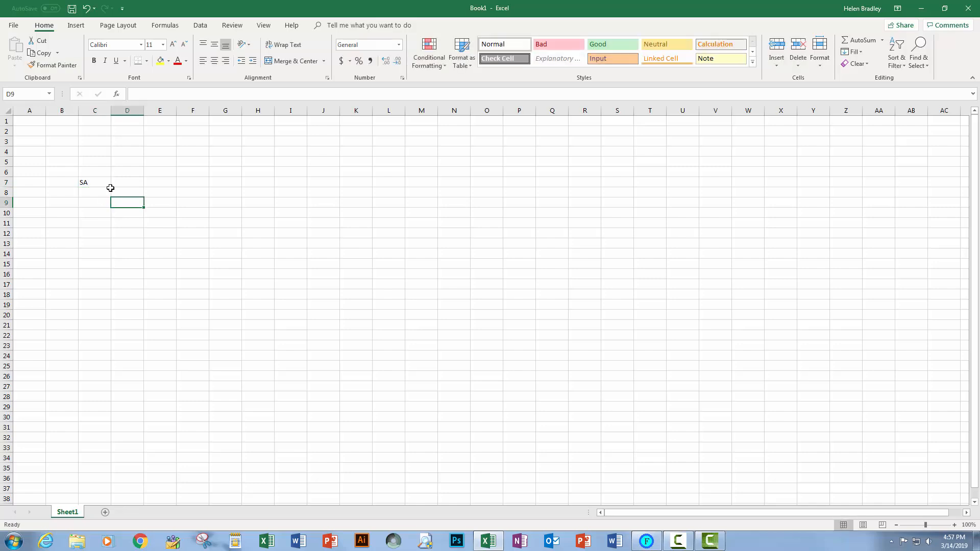
click(101, 182)
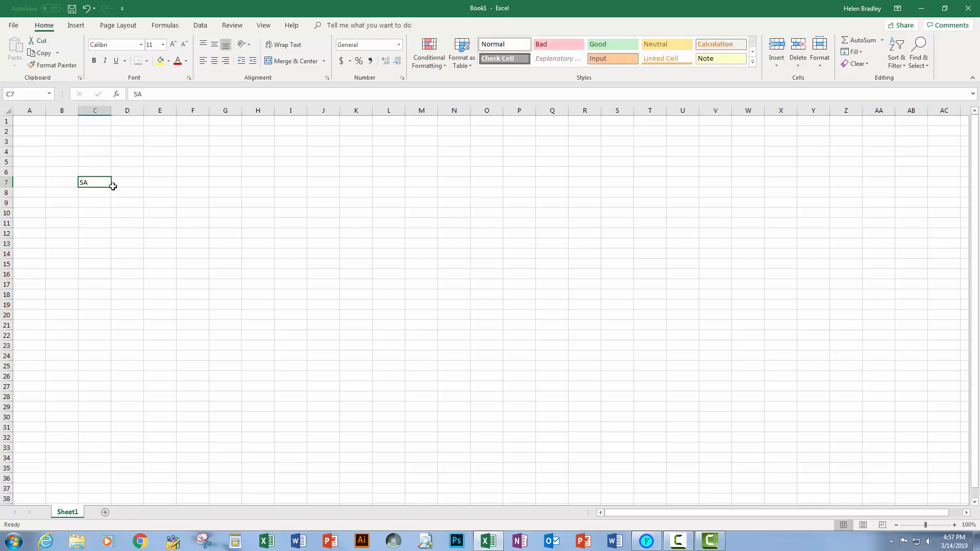
drag(112, 187, 347, 183)
click(232, 222)
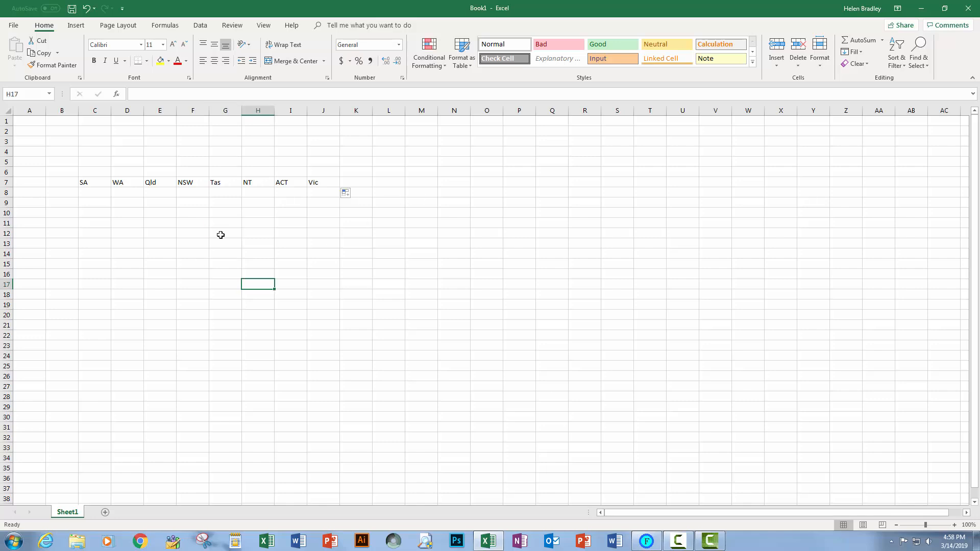
- Enter NSW in cell M7 and fill the state series down to M14
click(422, 181)
text(NSW)
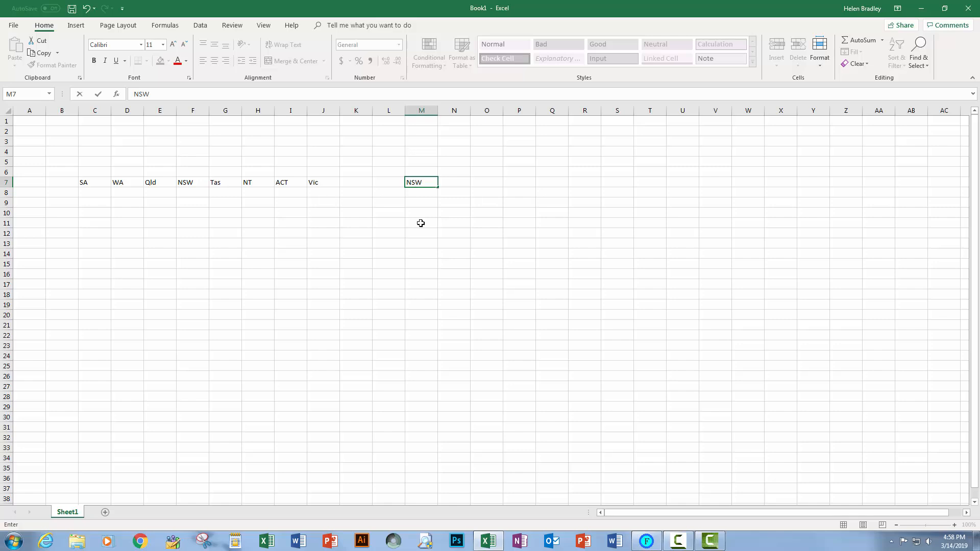
key(Return)
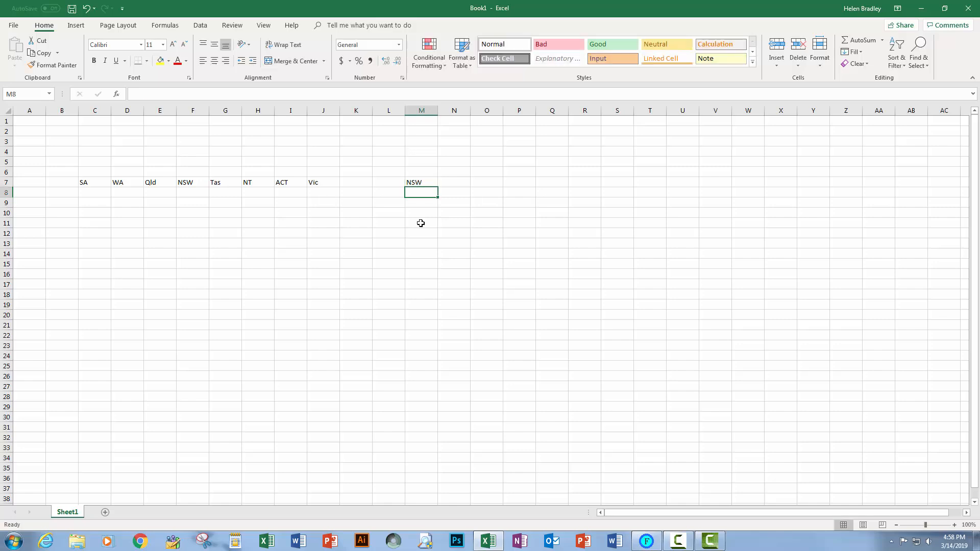
click(422, 181)
drag(437, 187, 433, 263)
click(459, 274)
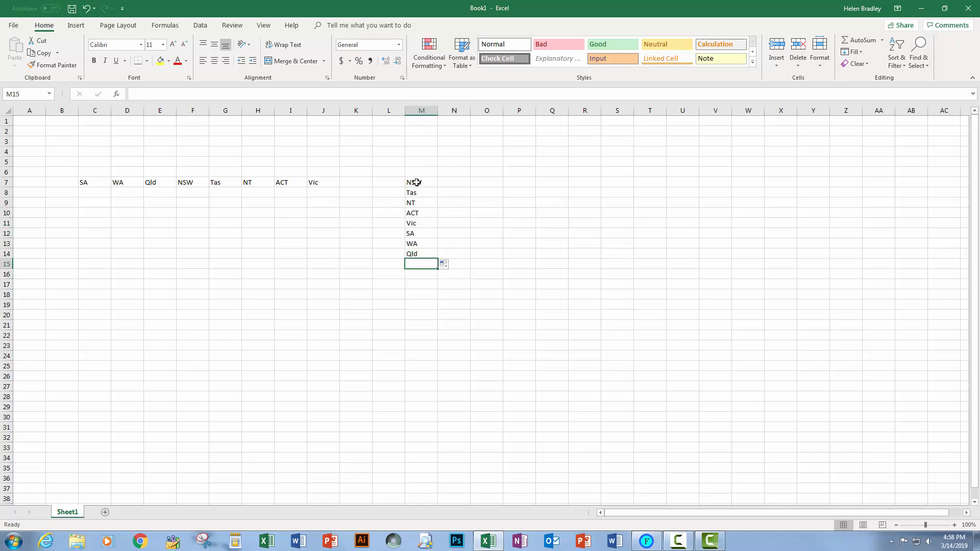
- Start a custom sort on M7:M14 and set its order to the custom list Vic, SA, WA, Qld, NSW, Tas, NT, ACT
drag(417, 182, 416, 253)
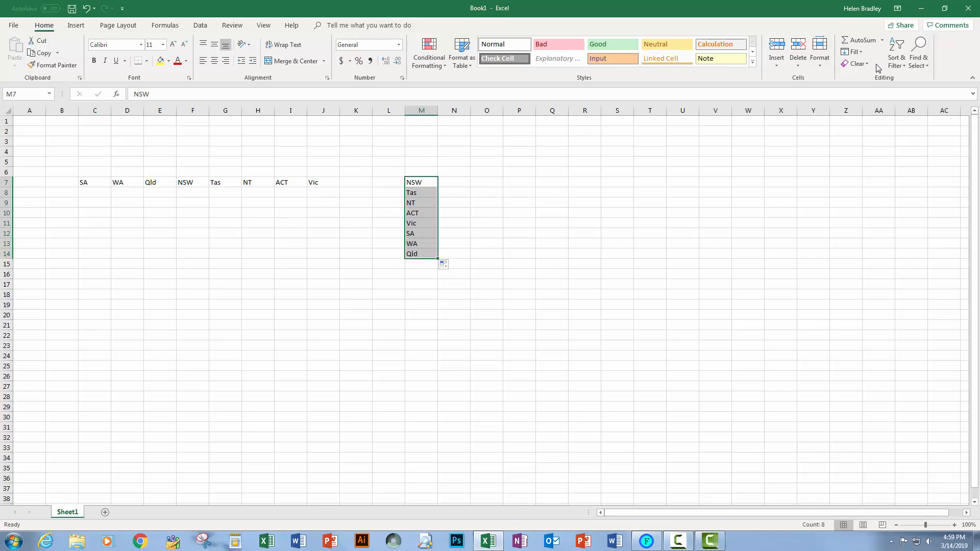
click(895, 53)
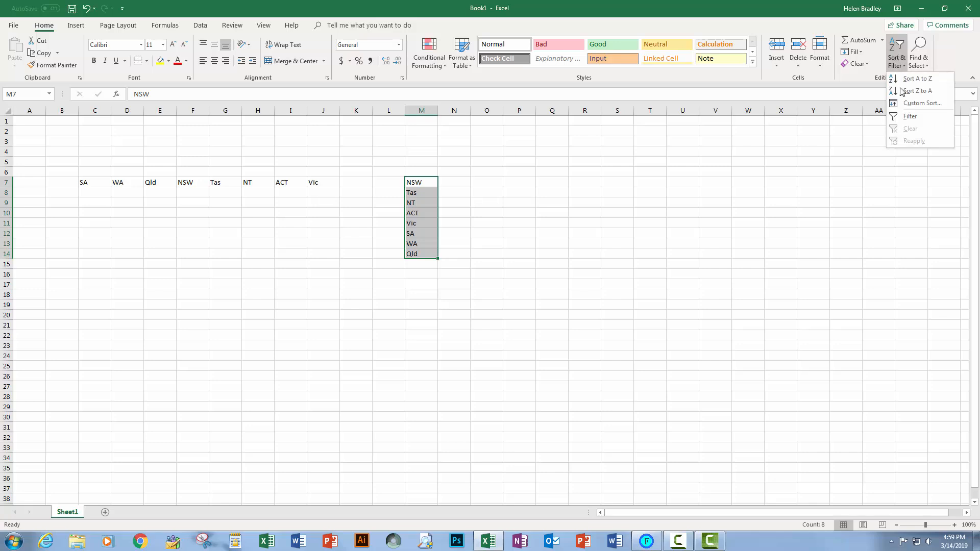
click(907, 104)
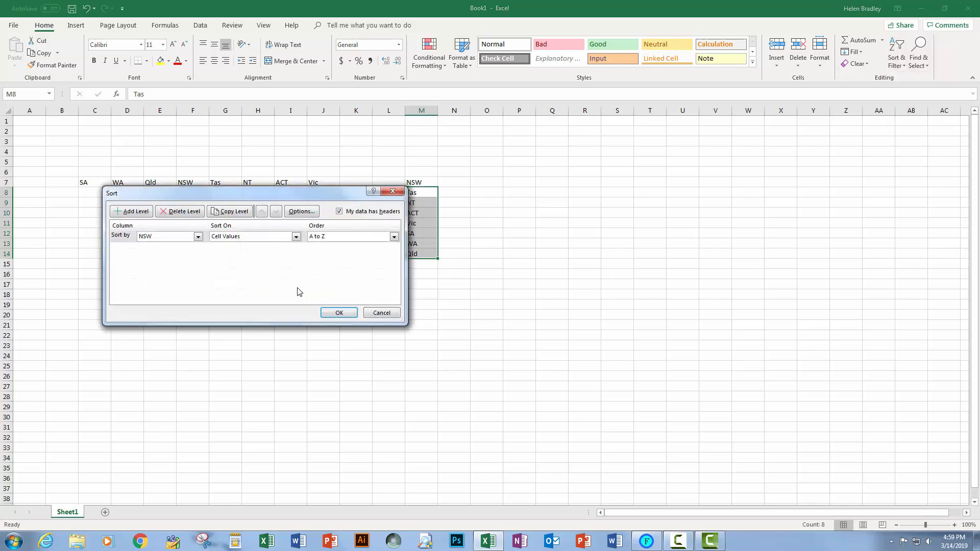
drag(208, 205, 378, 311)
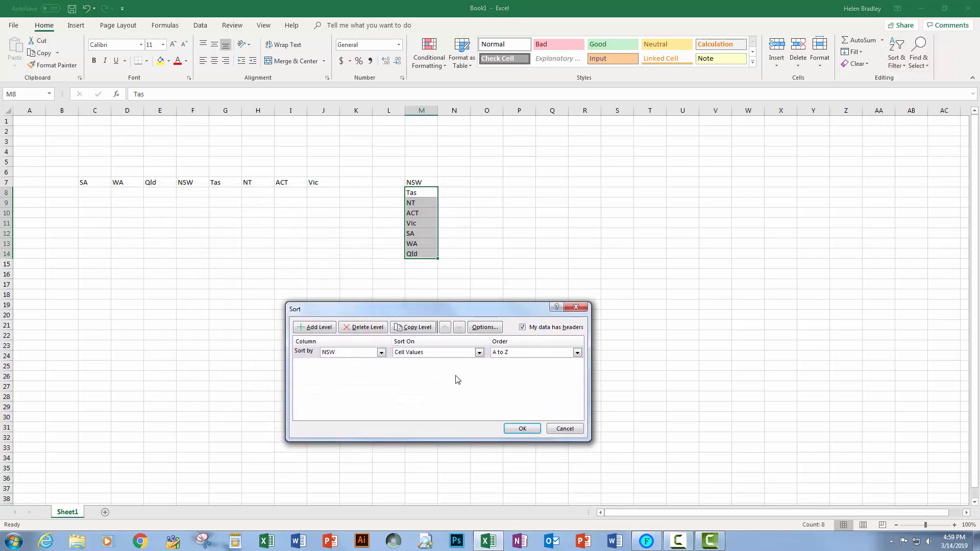
click(577, 352)
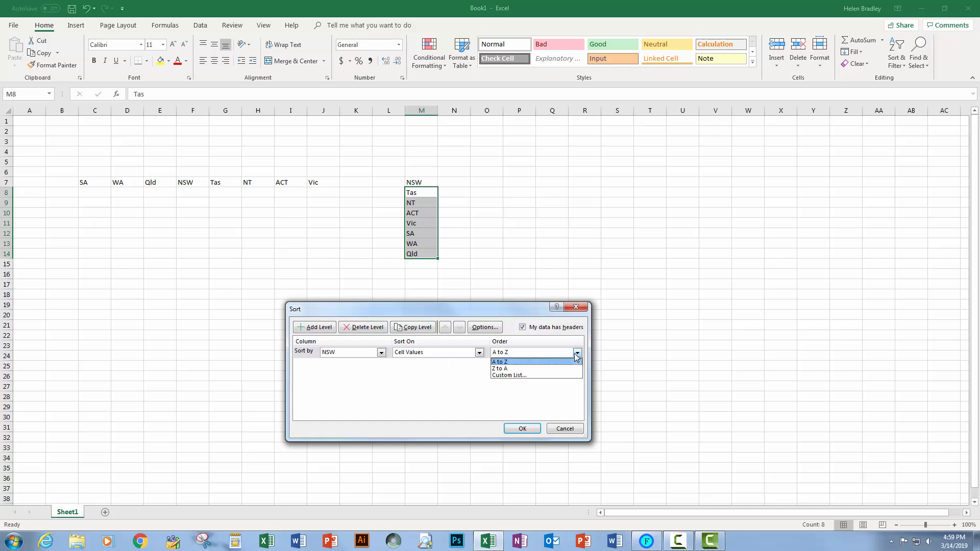
click(504, 376)
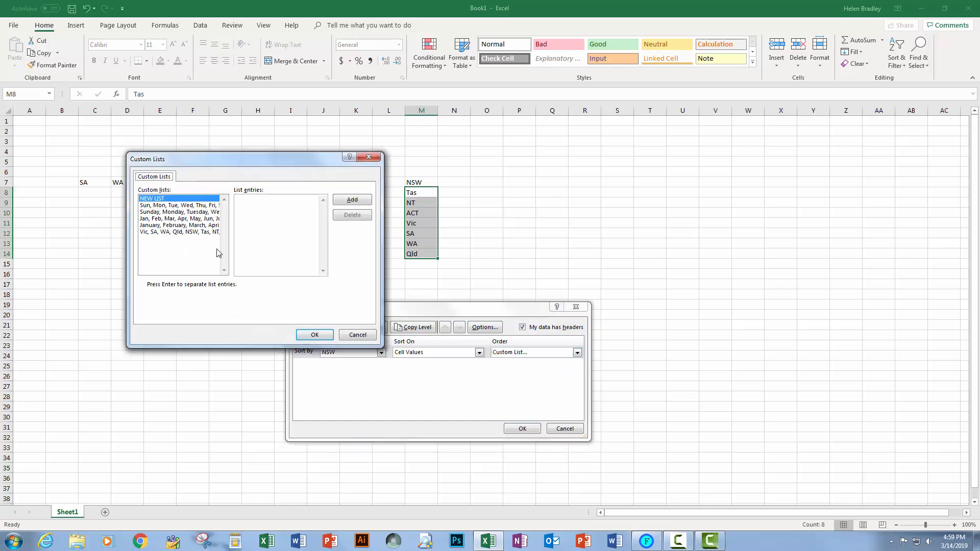
click(168, 232)
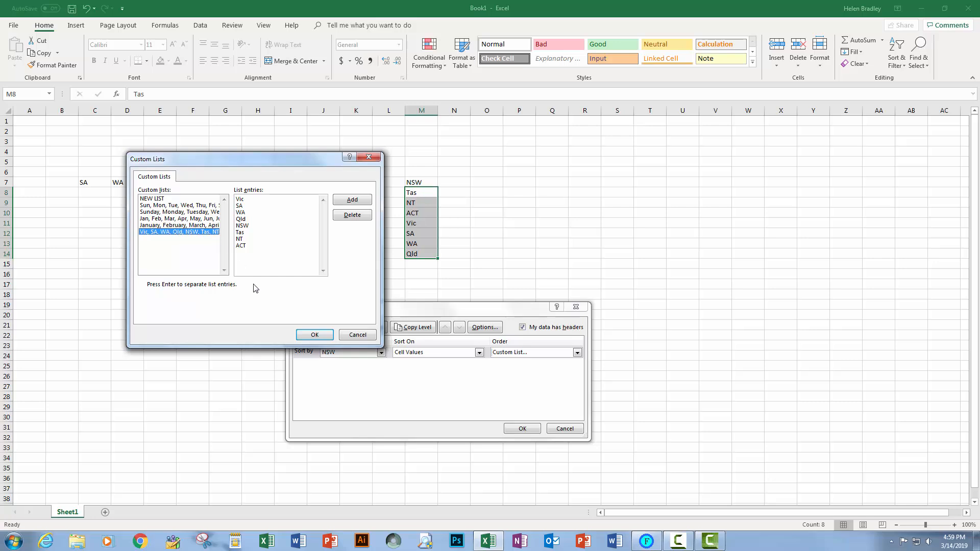
click(313, 336)
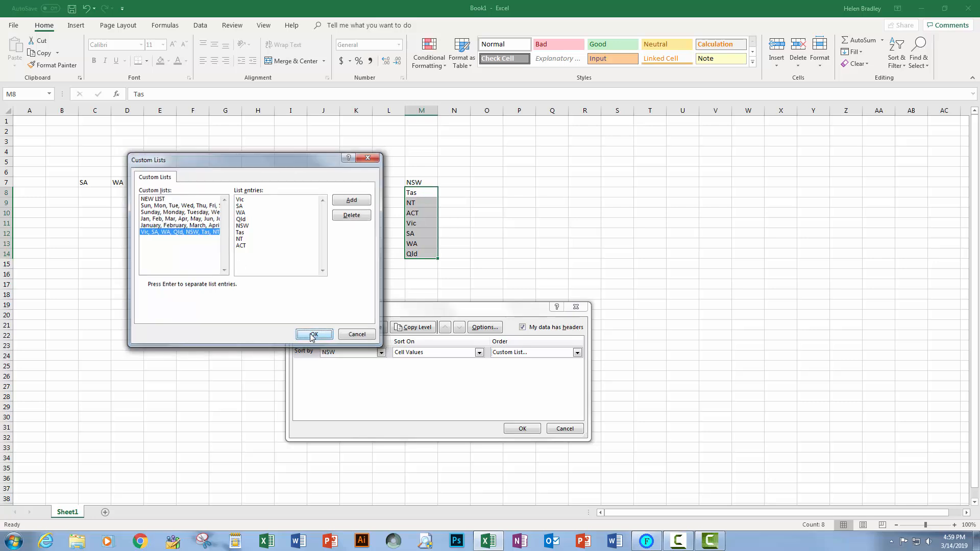
- Set the sort to treat the data as having no headers and apply it to the states in column M
click(524, 329)
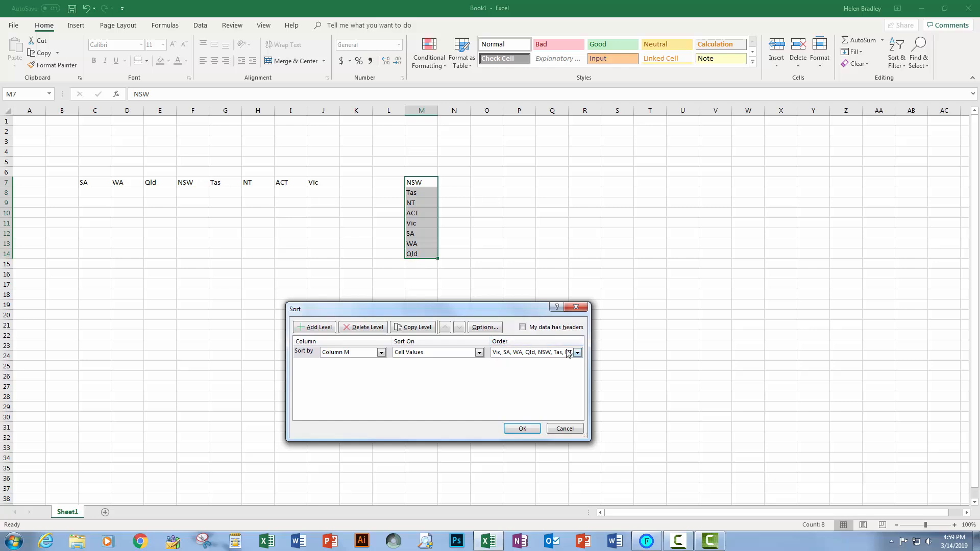
click(521, 429)
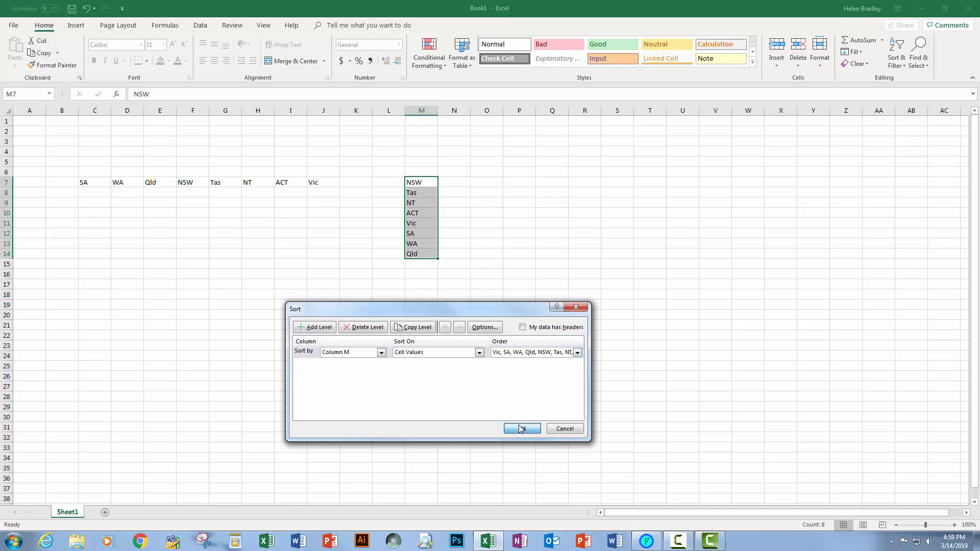
click(461, 225)
click(422, 224)
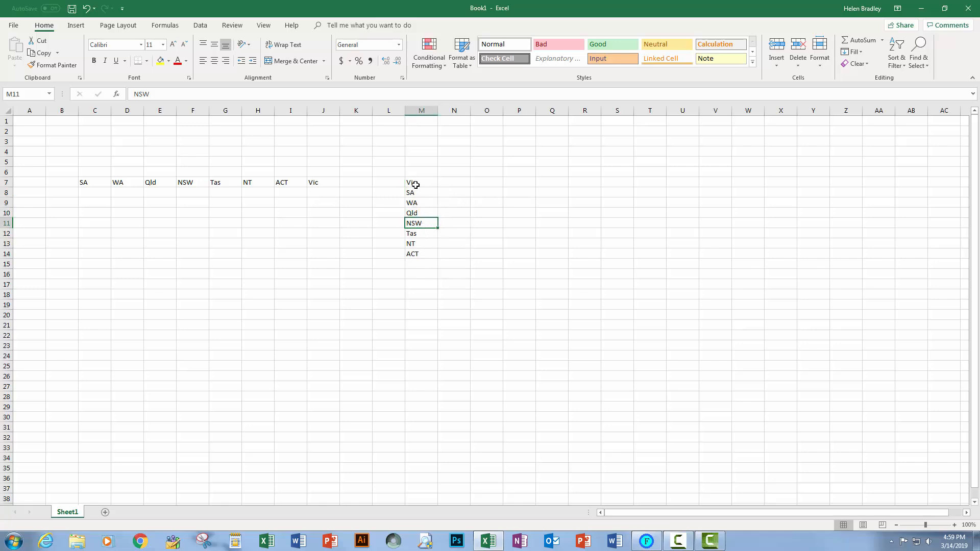
drag(422, 181, 451, 257)
click(457, 262)
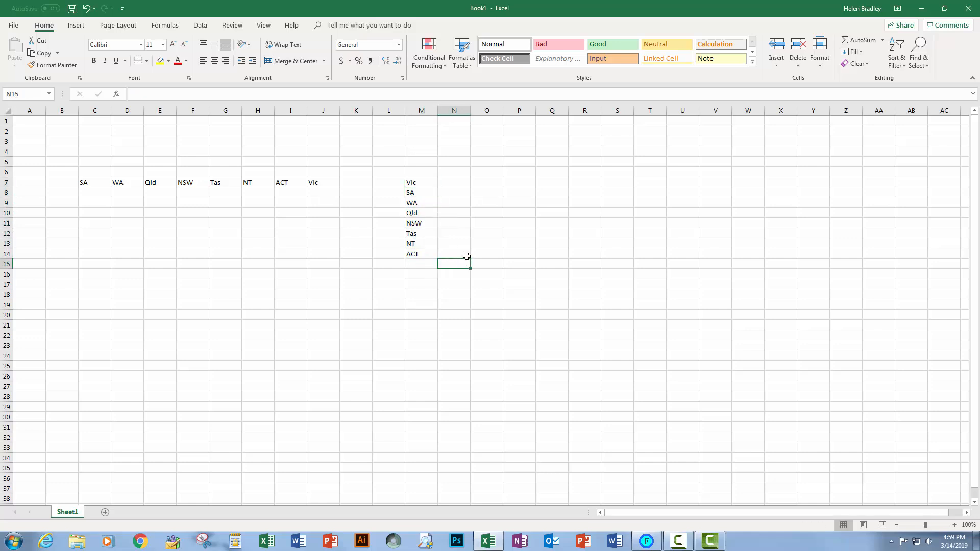